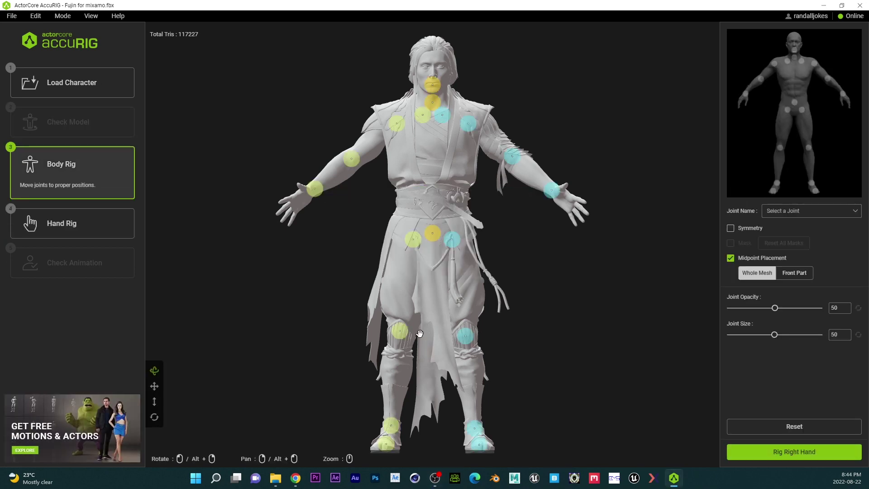
Reposition the knee joint, enable symmetry, and raise the shoulder and collarbone joints on the character's body.
left_click(400, 336)
left_click(315, 188)
left_click(730, 228)
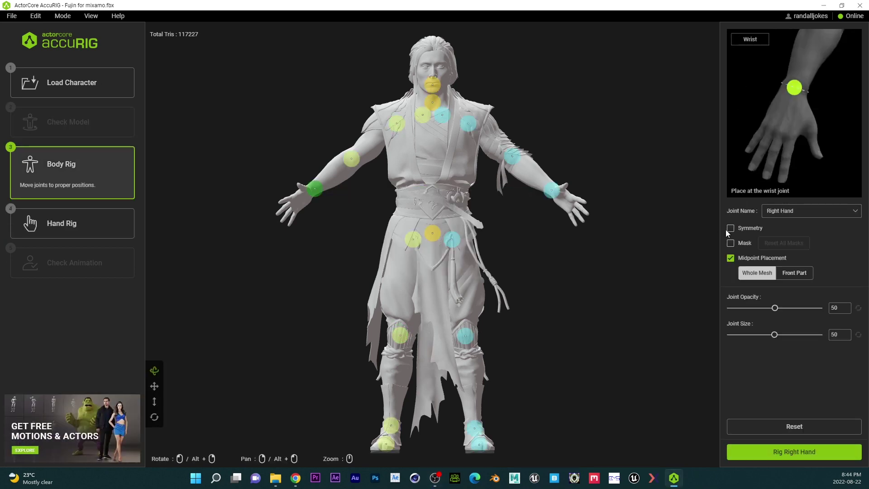
left_click(396, 118)
left_click_drag(422, 115, 416, 111)
Adjust the neck joint and check the neck and head joint placement from the side.
left_click(432, 102)
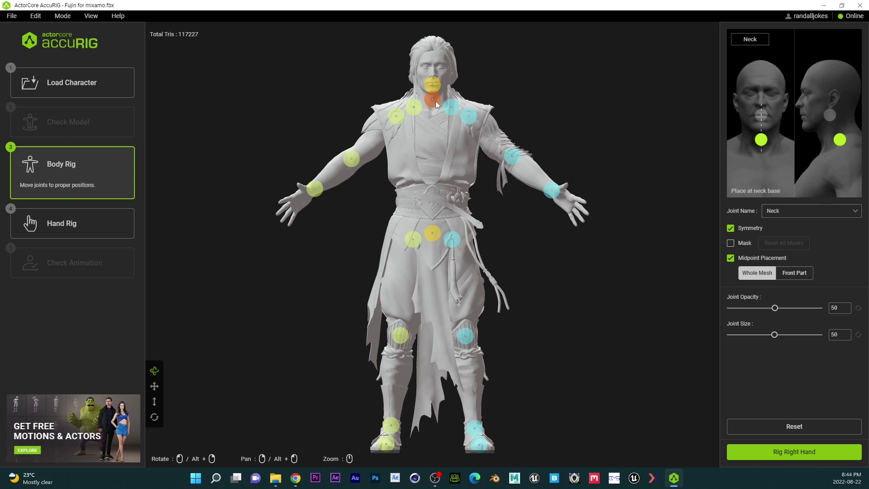
left_click_drag(507, 126, 458, 144)
scroll(457, 143, "up", 4)
right_click_drag(408, 68, 423, 166)
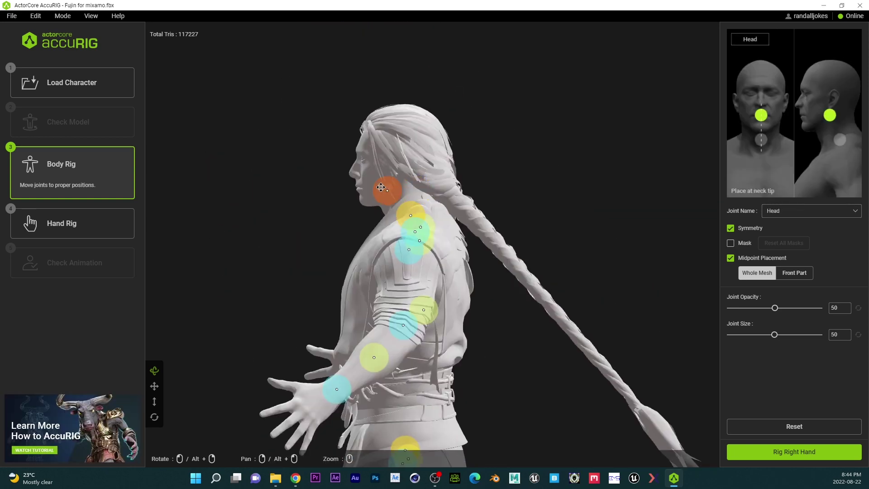
Proceed from the body rig to the hand rig and finalize the character.
left_click(793, 451)
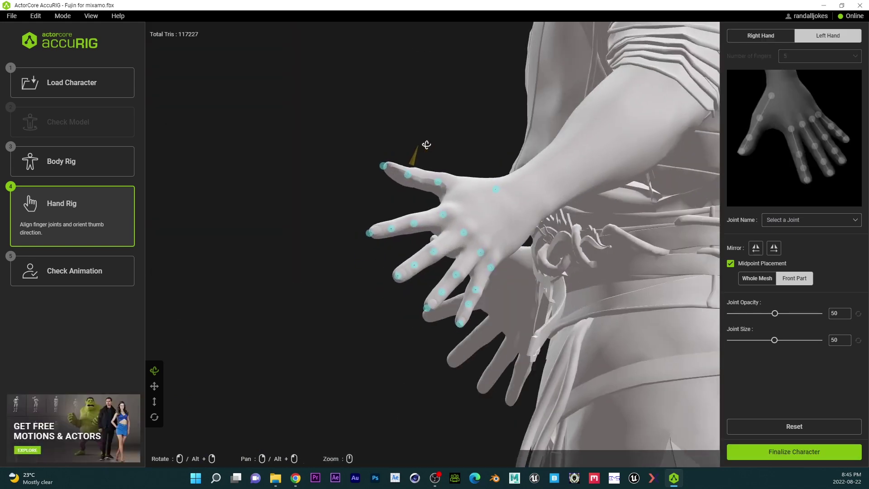
left_click(787, 452)
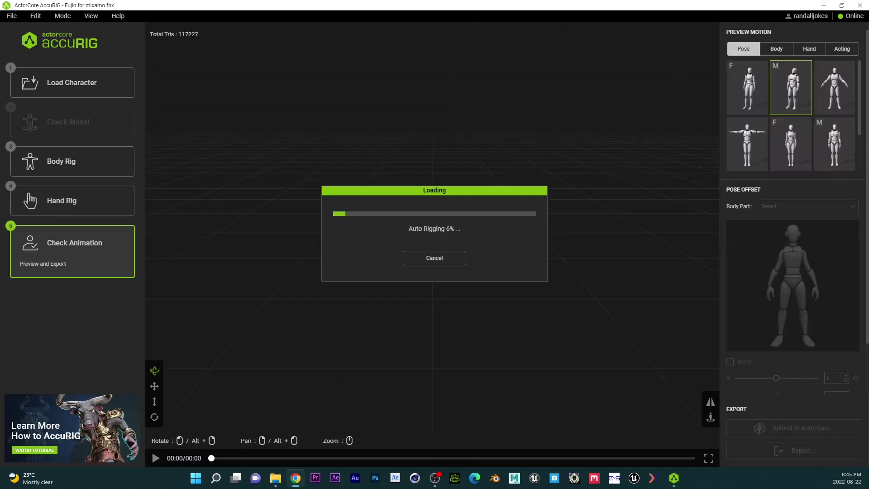
Preview the rigged character with the first body motion and the first hand motion.
left_click(776, 49)
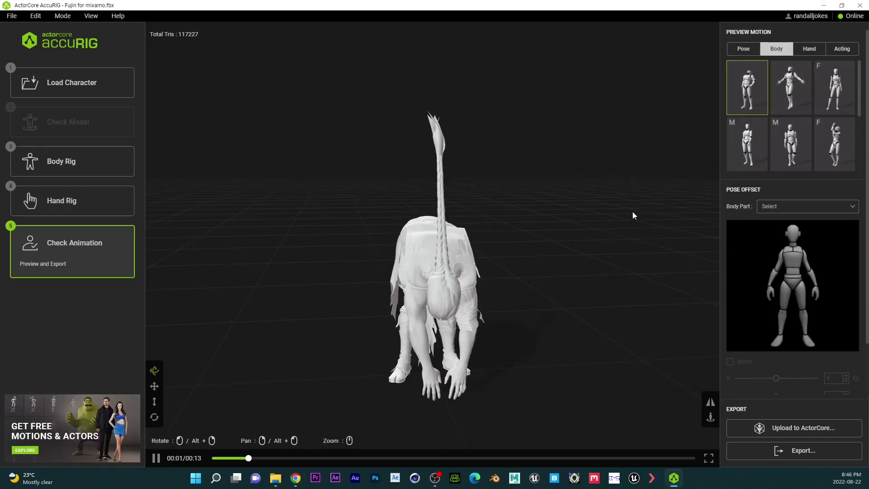
left_click_drag(471, 247, 499, 245)
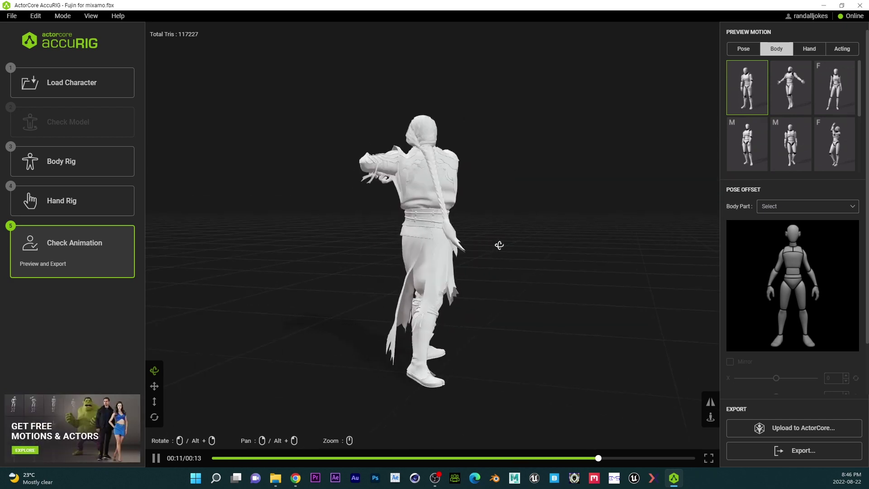
left_click(808, 48)
left_click(754, 101)
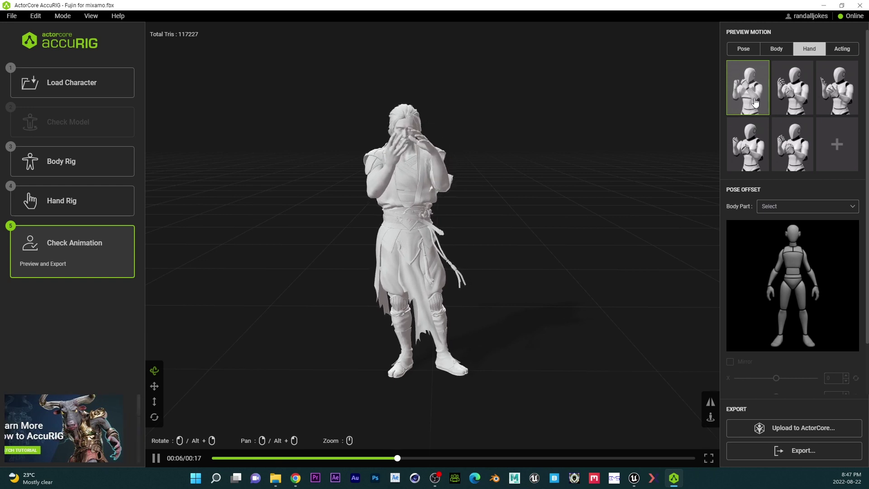
Export the rigged character as an FBX file for the target application.
left_click(787, 457)
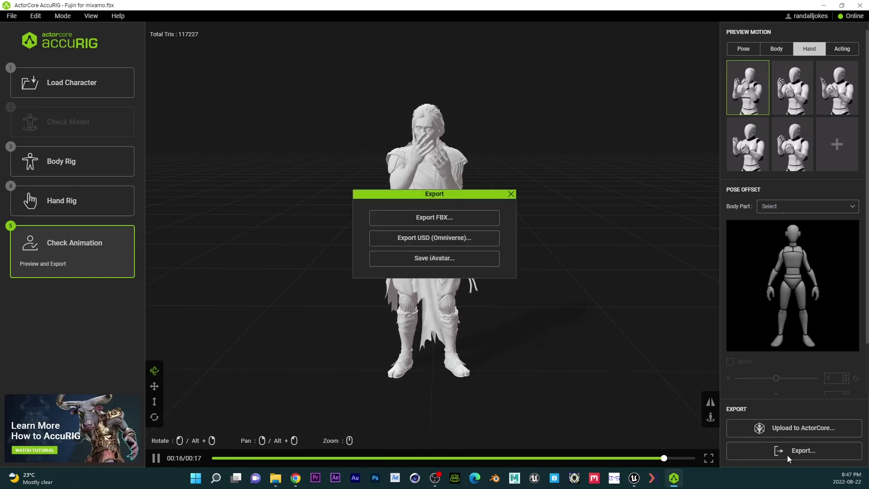
left_click(445, 219)
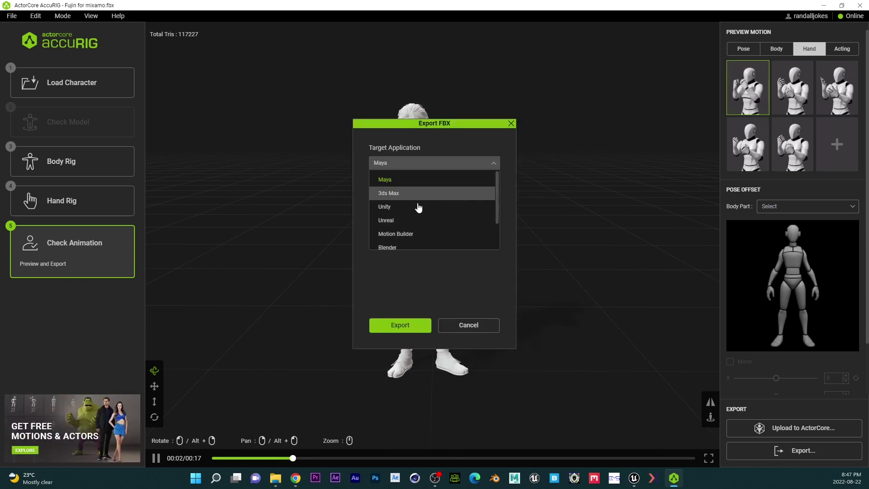
left_click(400, 325)
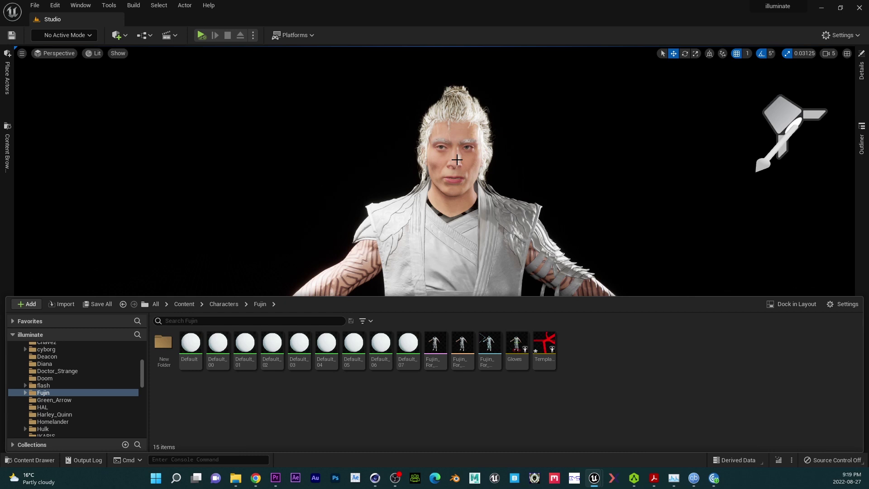
Switch to Unreal Engine and open the Template control rig from the Fujin folder to look over its rig graph.
double_click(548, 343)
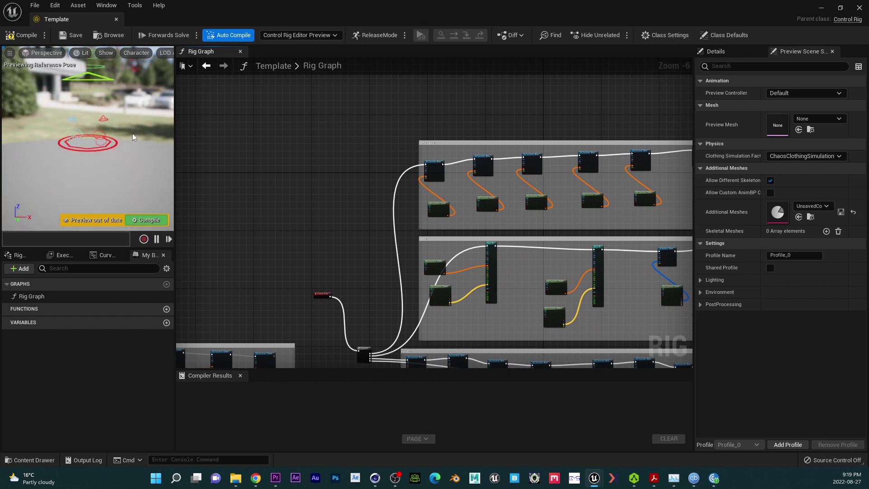
right_click_drag(320, 246, 663, 0)
right_click_drag(663, 104, 42, 369)
right_click_drag(663, 294, 868, 344)
right_click_drag(244, 216, 291, 165)
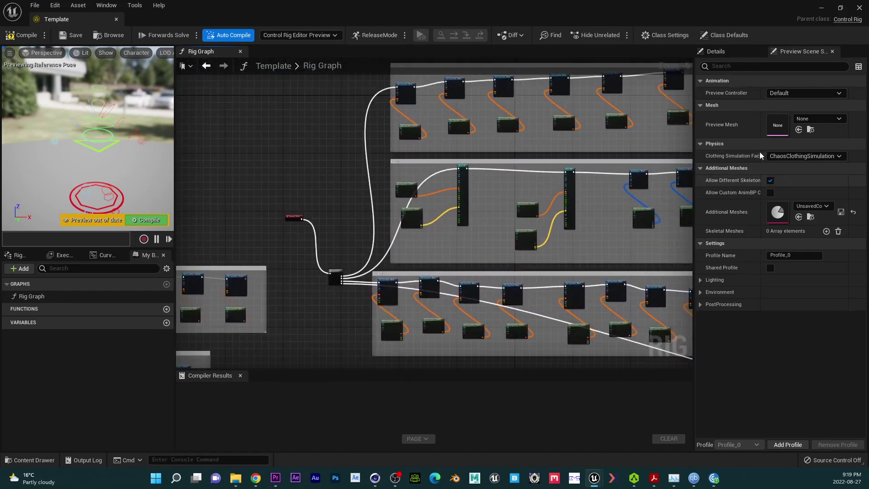
Set the Template rig's preview mesh to Fujin_For_Unreal and compile the rig.
left_click(724, 35)
left_click(799, 51)
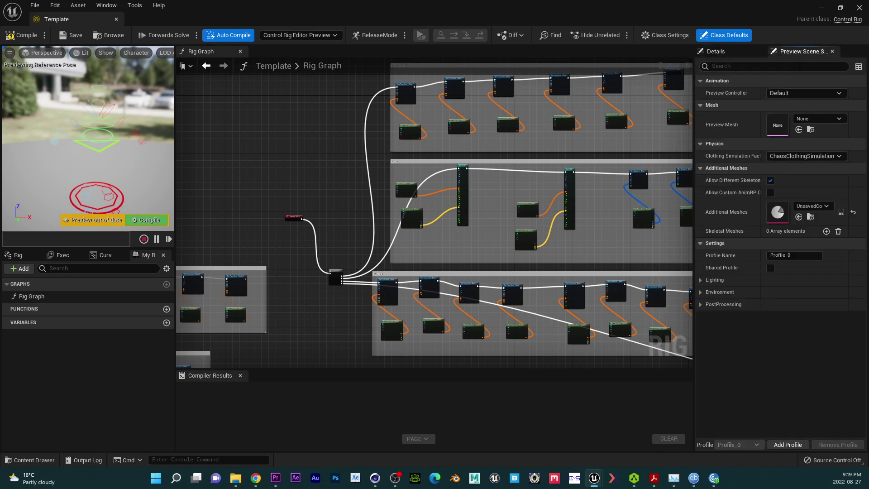
left_click(820, 118)
type("fujin")
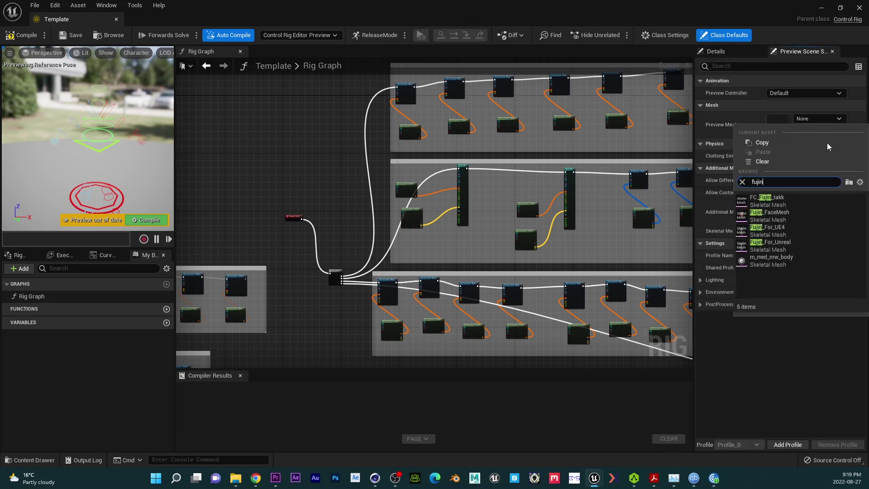
left_click(779, 248)
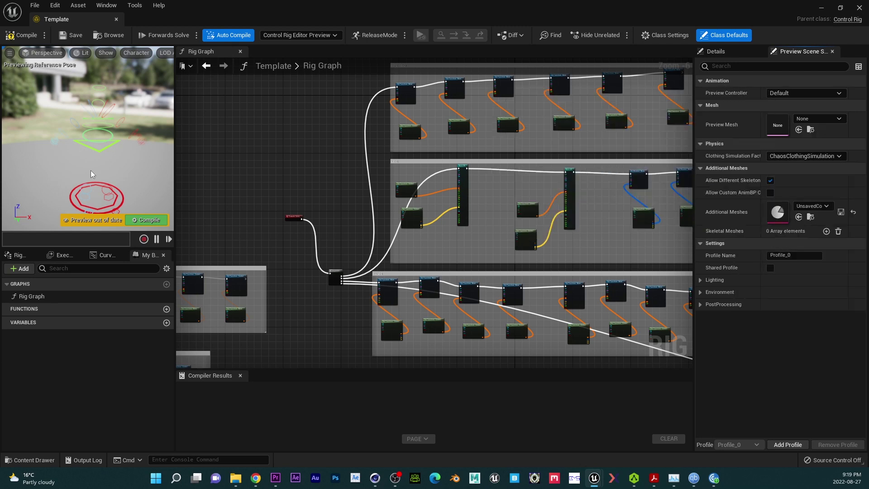
right_click_drag(133, 190, 114, 114)
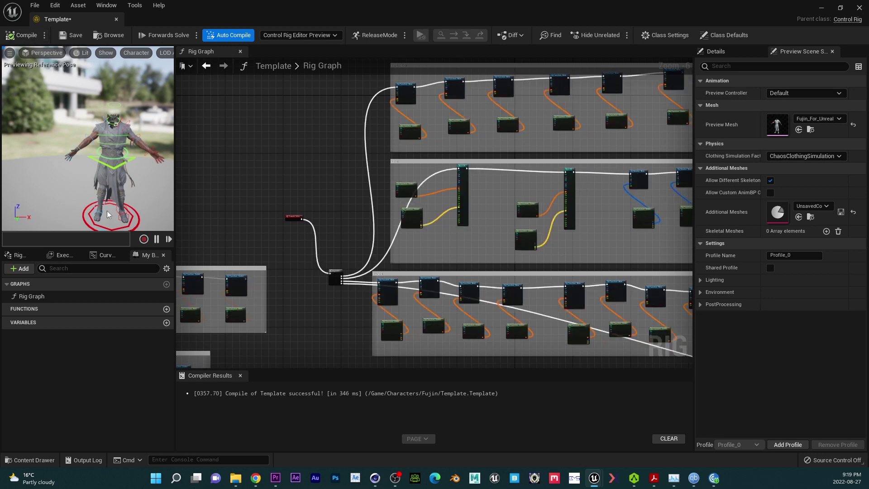
Test the rig's body movement by moving and rotating the hips control in the preview.
left_click_drag(109, 214, 97, 162)
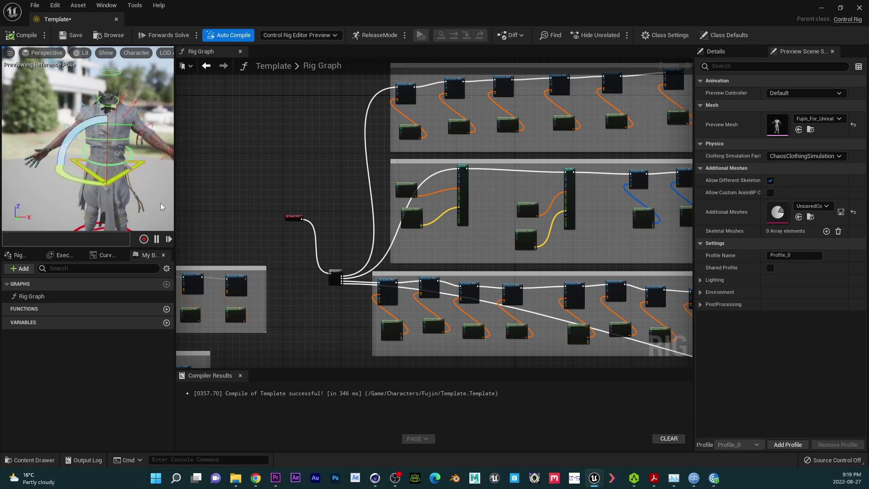
left_click_drag(161, 207, 109, 186)
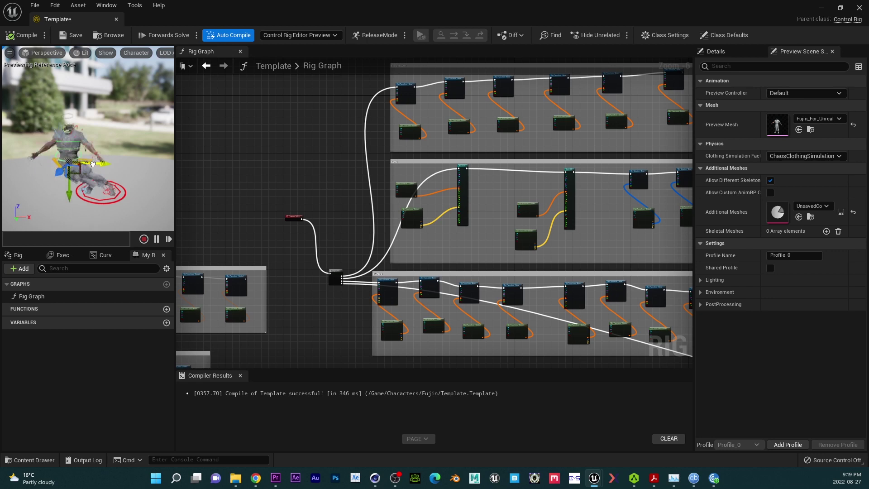
Select all right index, middle, ring and pinky finger controls and curl the fingers into a fist.
scroll(70, 136, "up", 5)
middle_click_drag(70, 136, 32, 172)
left_click(70, 135)
left_click(18, 254)
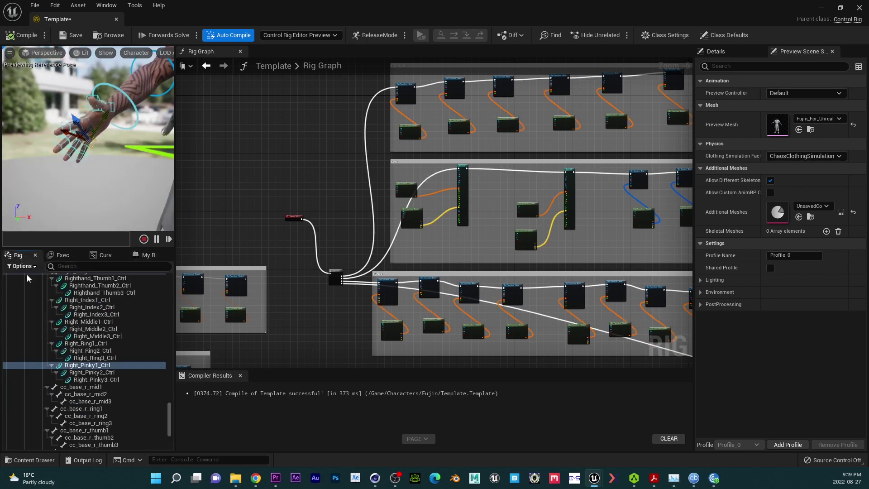
scroll(86, 316, "up", 1)
left_click(88, 316)
left_click(96, 396, "shift")
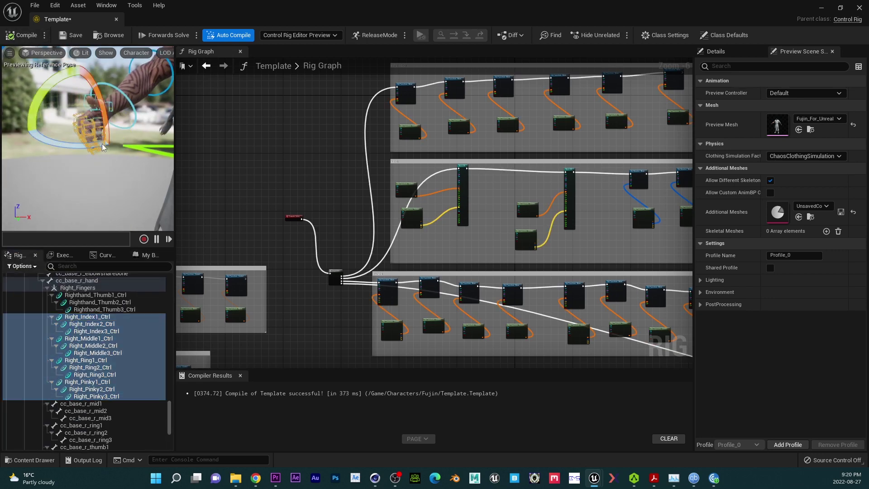
middle_click_drag(102, 147, 98, 112)
scroll(97, 111, "up", 2)
left_click(97, 112)
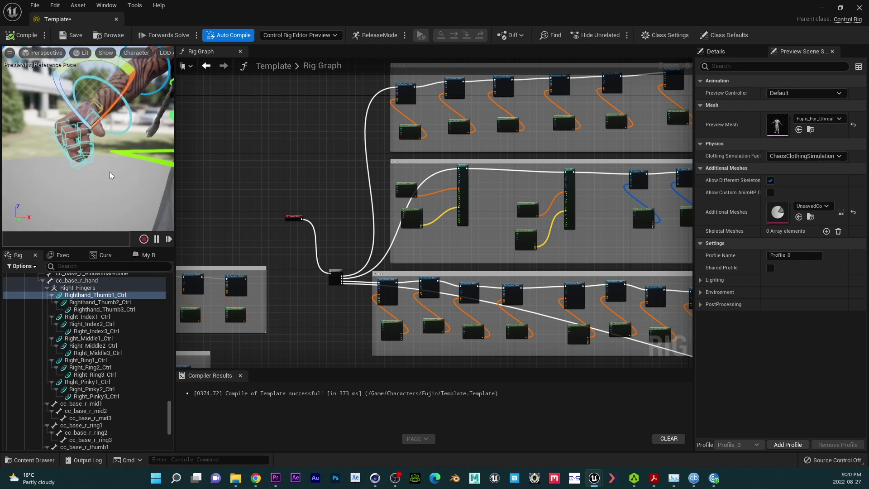
Select the left forearm control and rotate it to test the arm's movement.
left_click(94, 117)
scroll(91, 131, "down", 5)
left_click(71, 135)
middle_click_drag(91, 131, 49, 129)
left_click(138, 102)
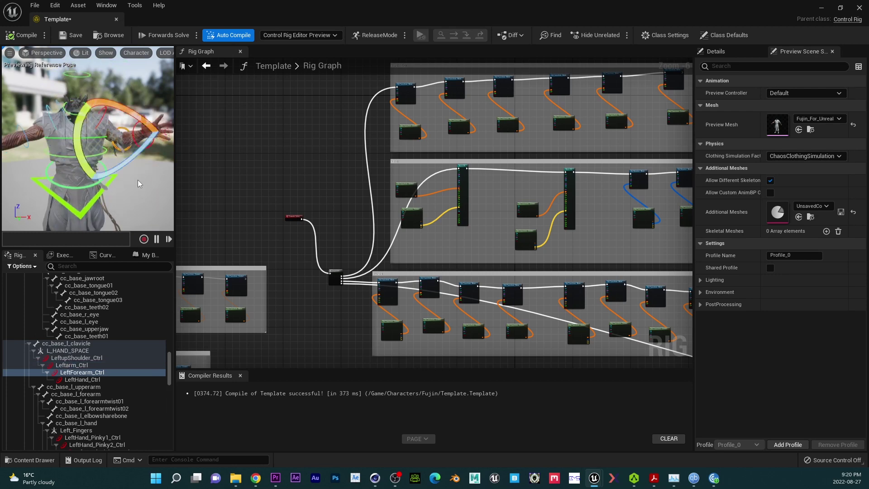
middle_click_drag(138, 183, 89, 188)
left_click_drag(82, 115, 54, 107)
scroll(99, 133, "down", 5)
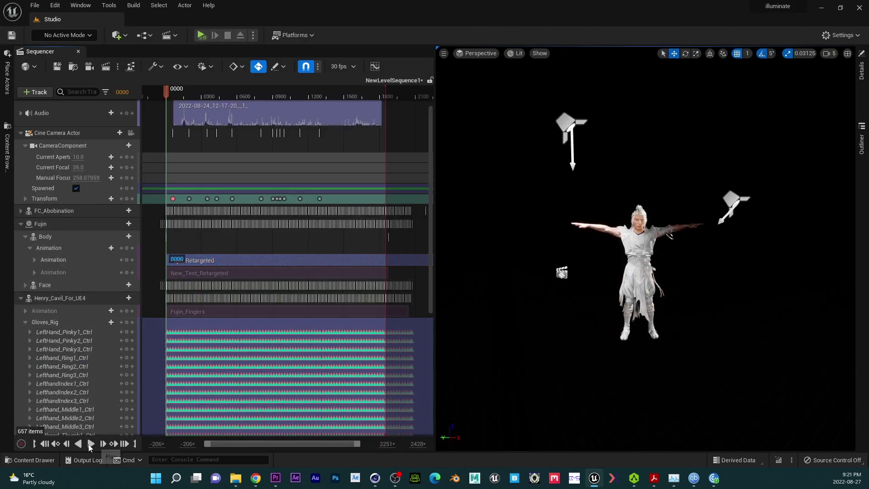
Play the level sequence and bake the Fujin body animation to the Template control rig.
left_click(90, 444)
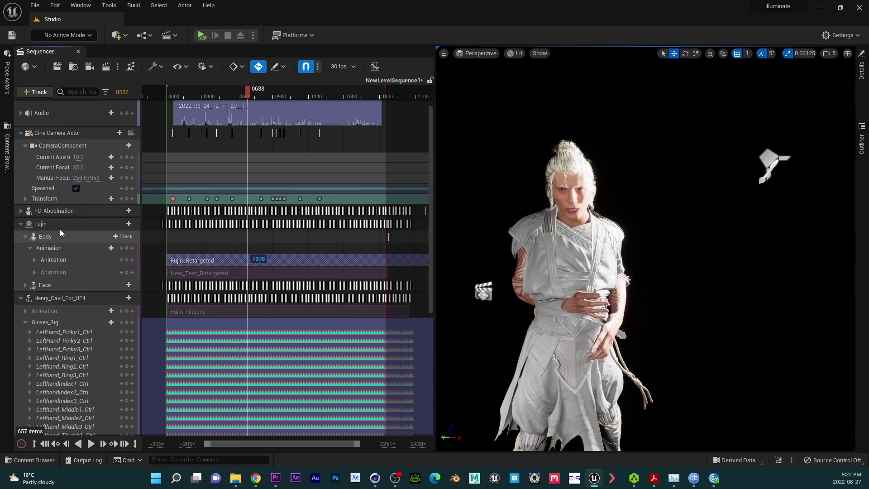
left_click(61, 225)
left_click(54, 234)
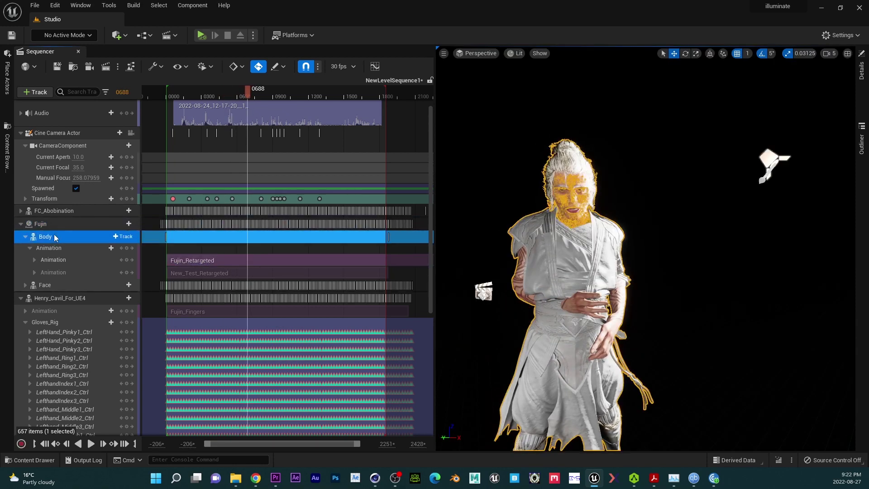
right_click(50, 240)
mouse_move(145, 321)
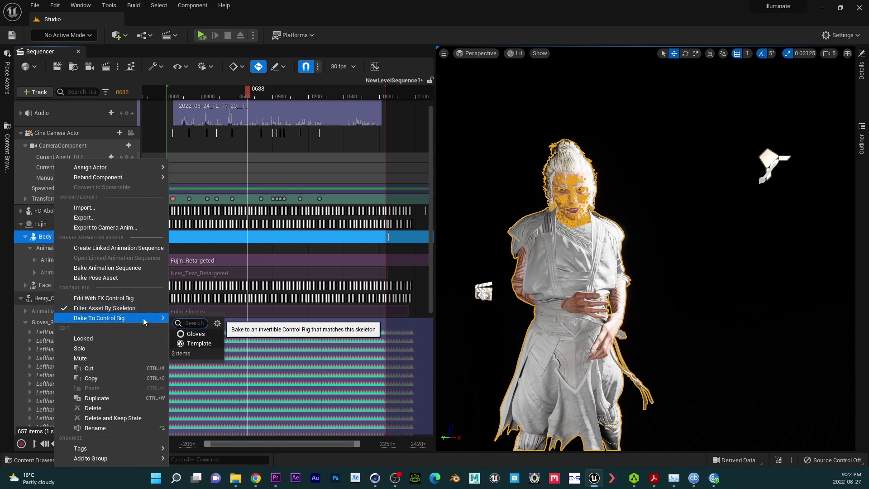
left_click(204, 344)
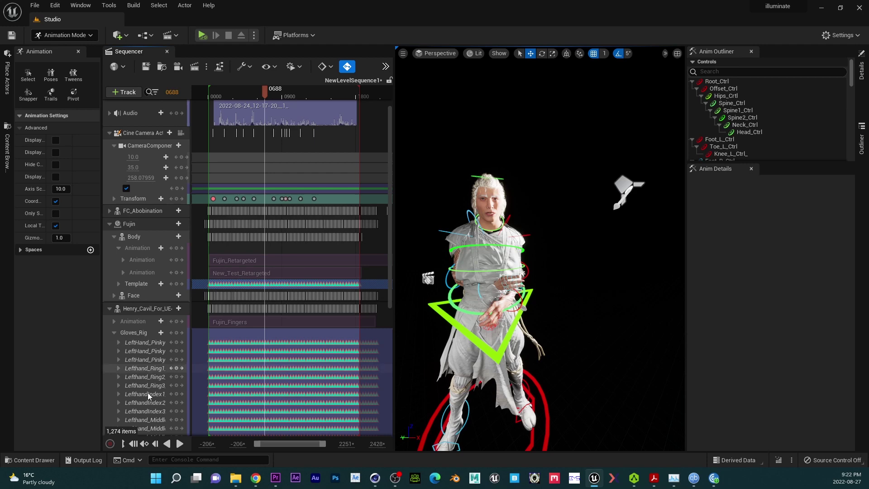
Return to frame 0000 and add an additive section to the Template control rig track.
left_click(134, 443)
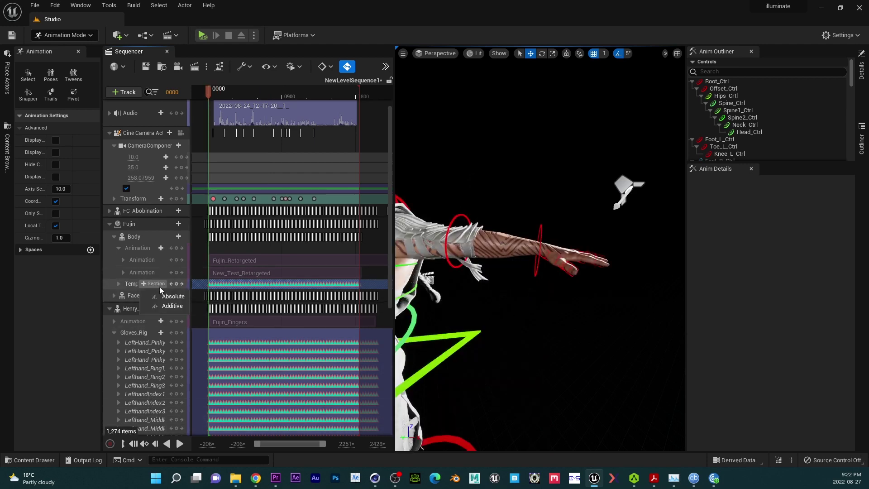
left_click(172, 306)
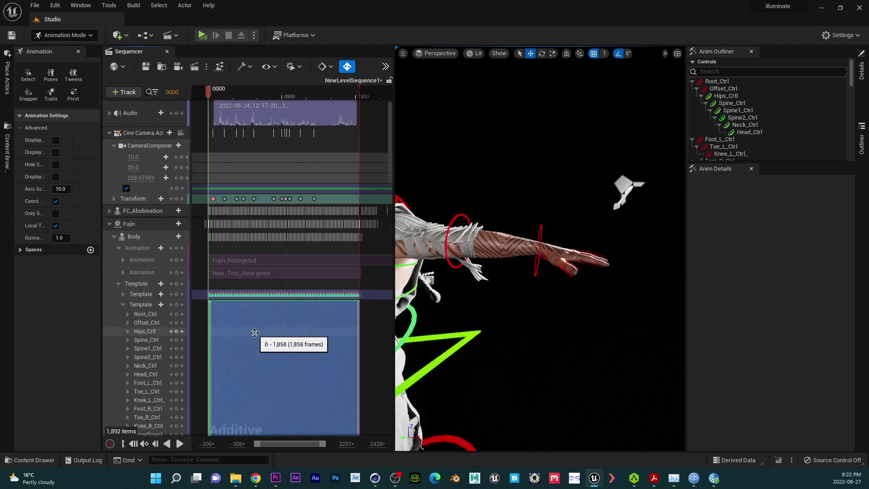
right_click(254, 332)
left_click(306, 201)
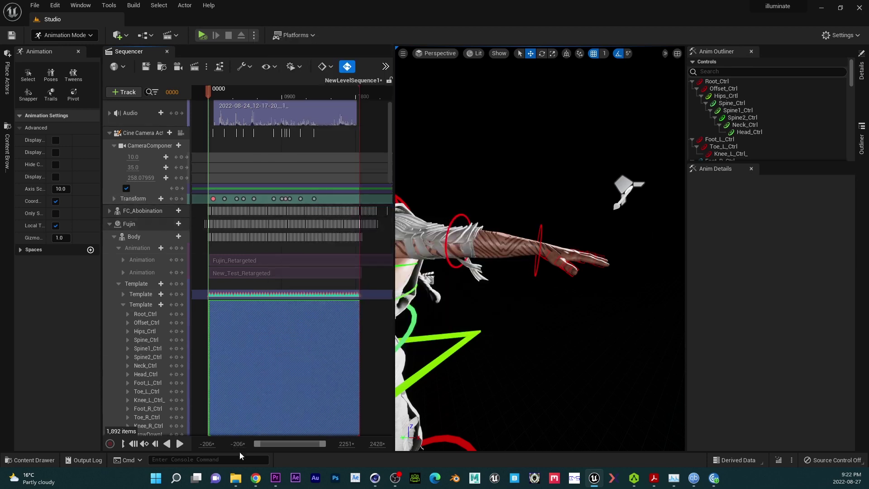
Adjust the head control at frame 341 on the additive section and play the sequence to check it.
left_click(180, 444)
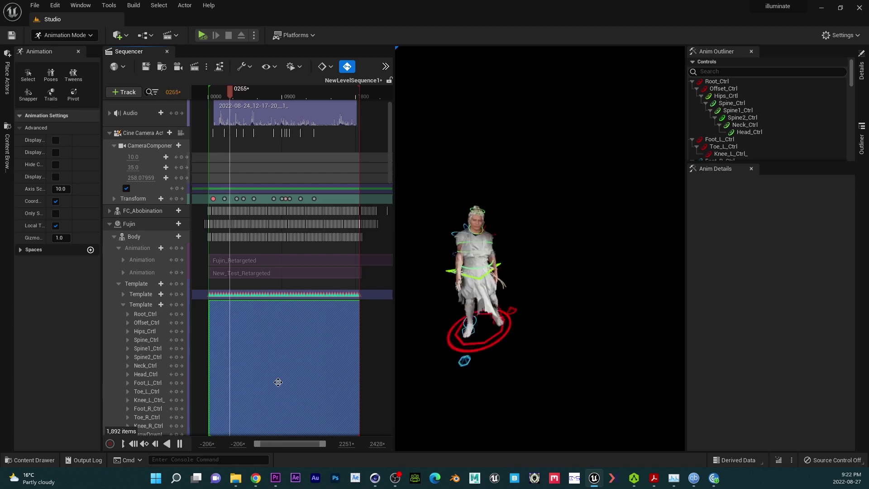
left_click(180, 444)
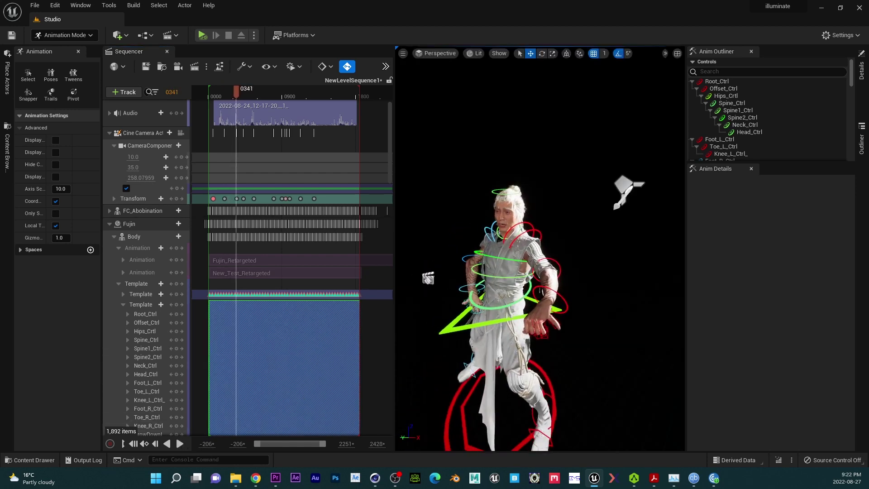
left_click(499, 192)
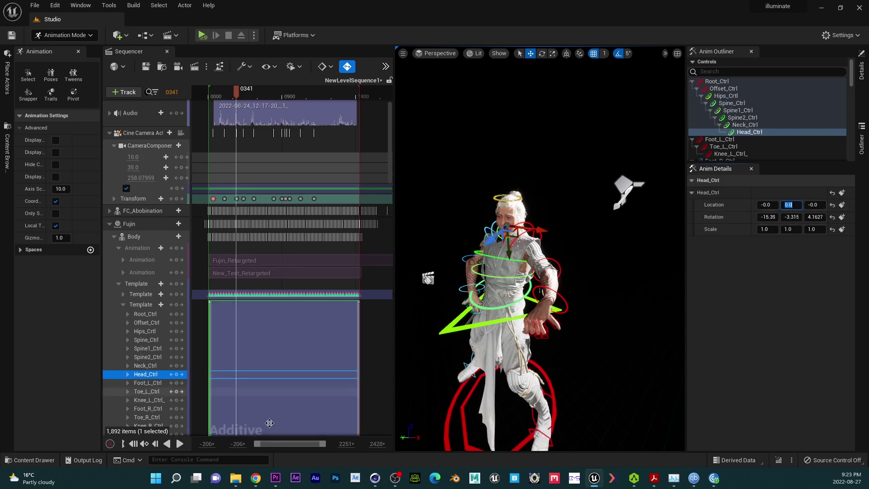
left_click(180, 444)
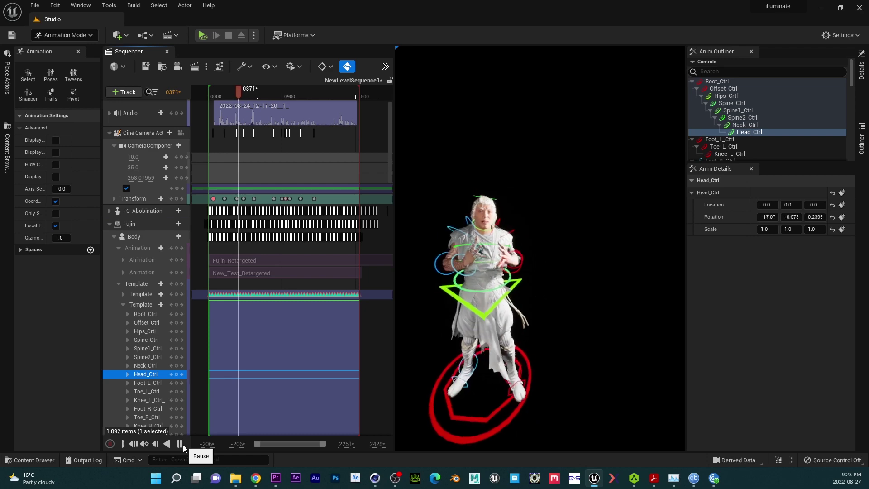
Pause playback at frame 411 and rotate the right arm control by -15 degrees on the additive section.
left_click(180, 443)
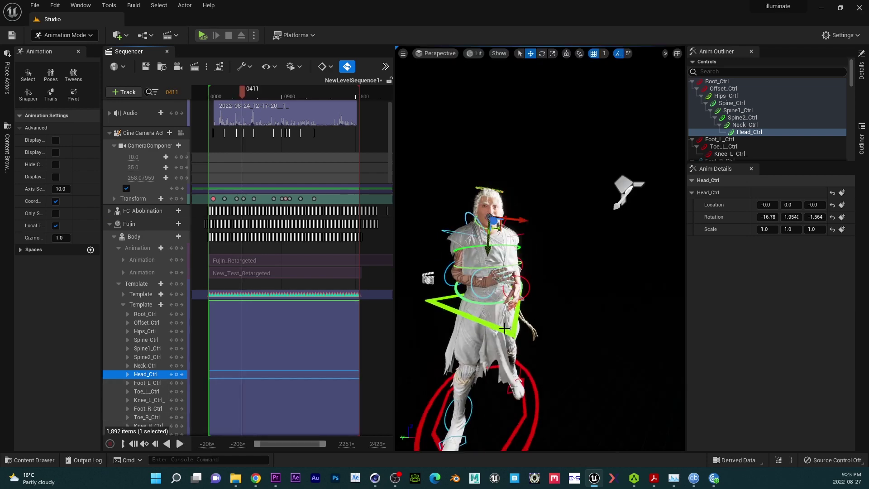
key("f")
left_click_drag(511, 312, 602, 312, "alt")
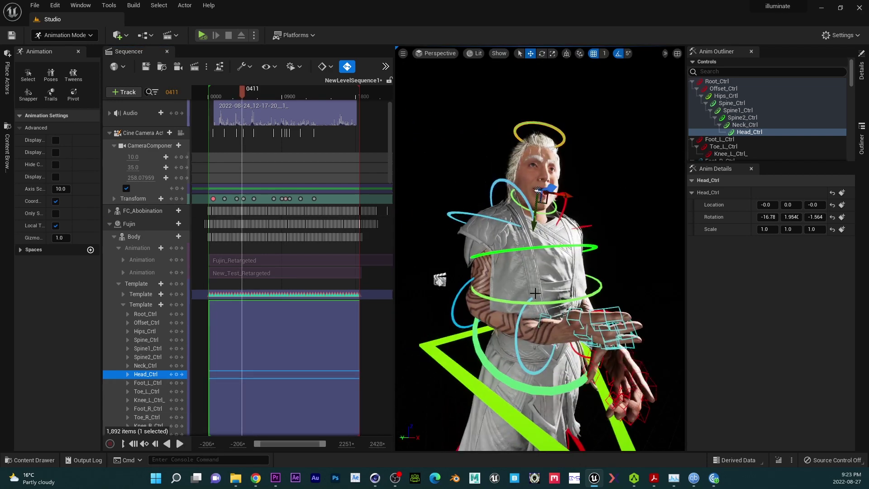
left_click(481, 213)
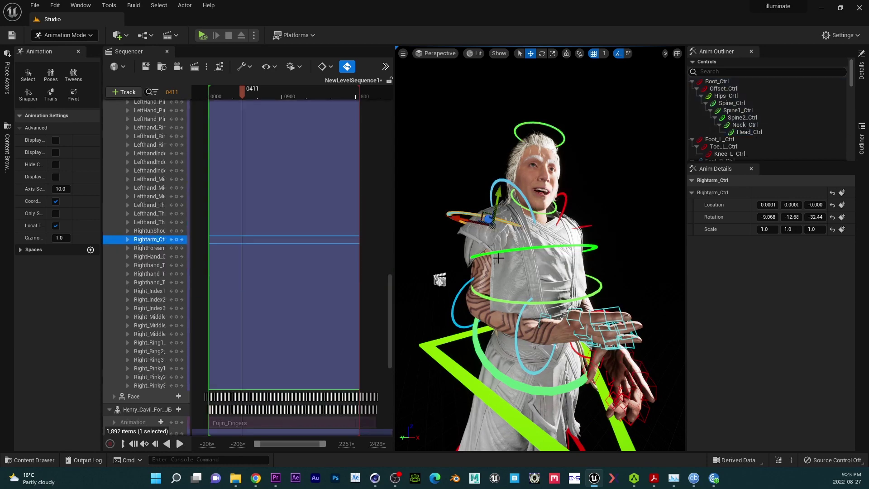
right_click_drag(551, 283, 555, 286)
left_click_drag(498, 269, 498, 199)
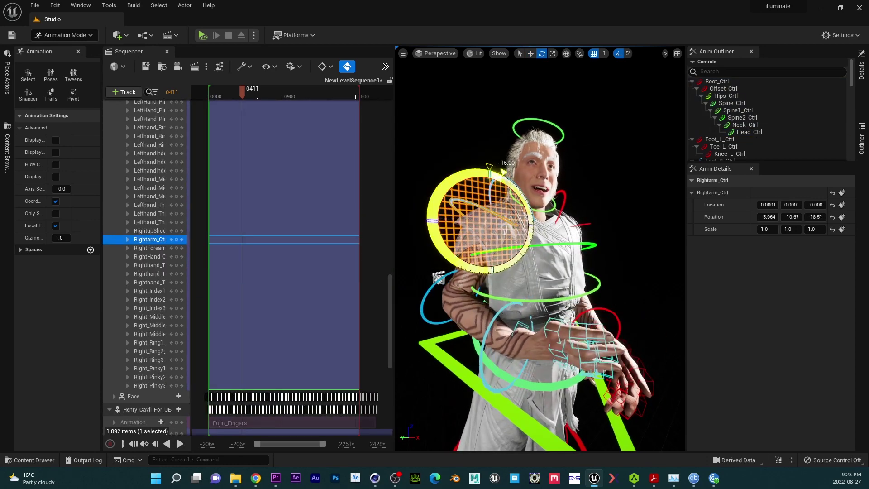
right_click_drag(498, 268, 497, 279)
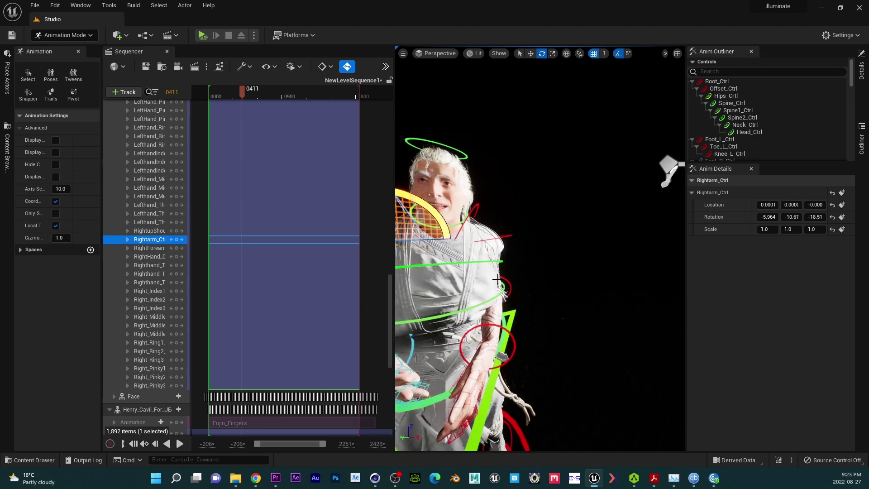
Rotate the left arm control by 15 degrees at frame 411 and play the sequence to check the arms.
scroll(496, 241, "up", 1)
left_click(495, 241)
left_click(490, 237)
scroll(490, 238, "down", 5)
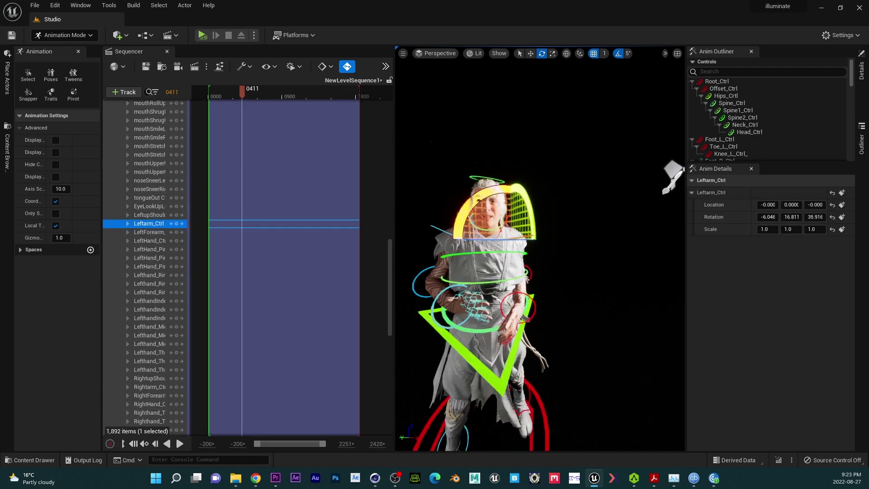
scroll(490, 237, "down", 2)
left_click_drag(476, 199, 501, 172)
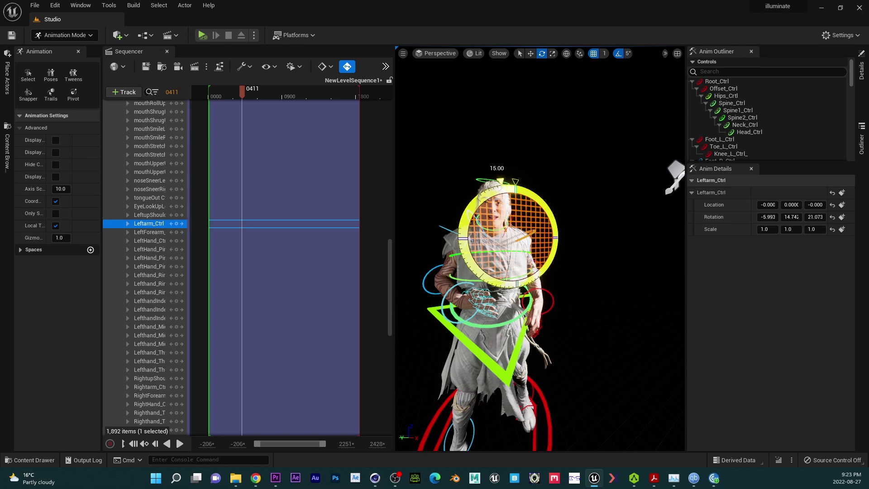
left_click(181, 445)
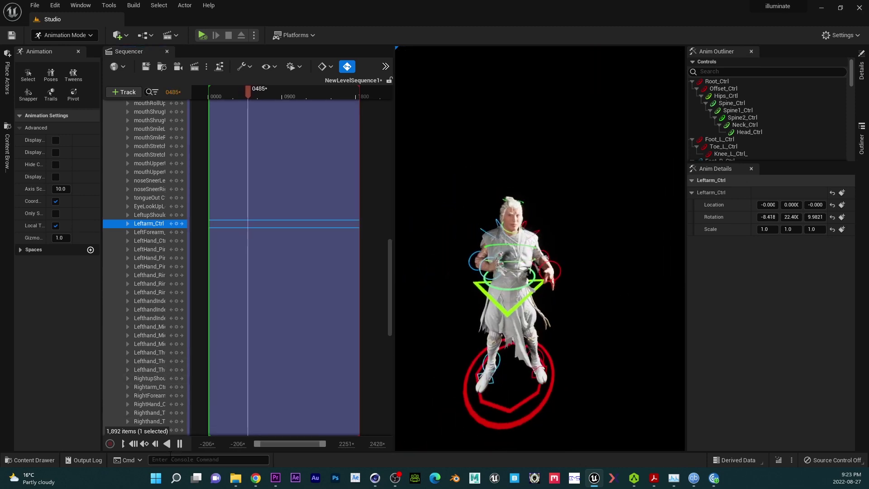
Pause at frame 508 and rotate the right shoulder control by -5 degrees, adjusting the right arm control as well.
left_click(179, 443)
scroll(475, 272, "up", 3)
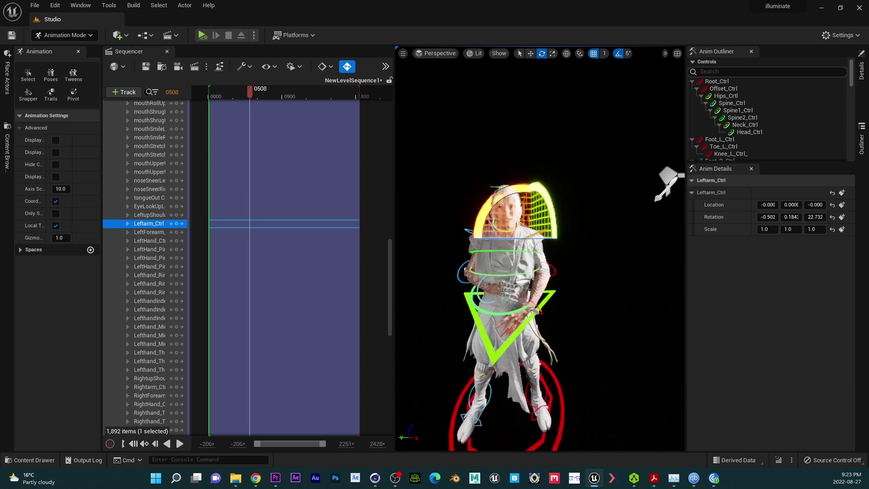
left_click(476, 242)
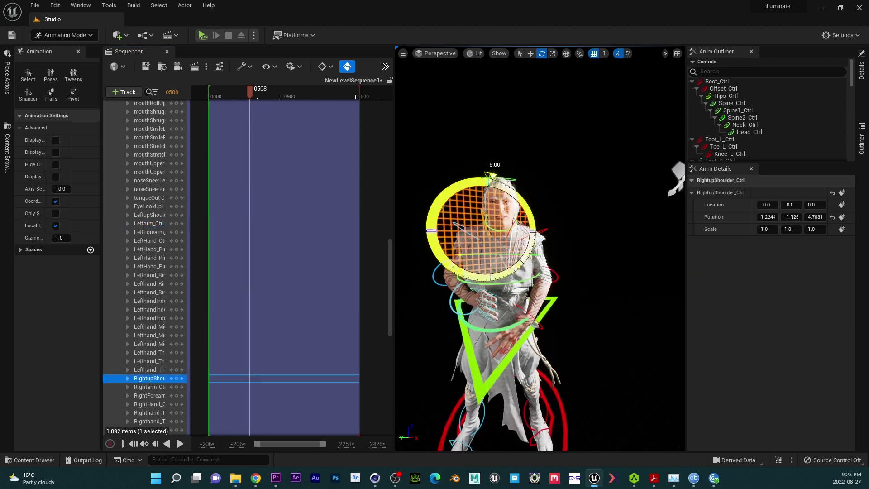
left_click(468, 246)
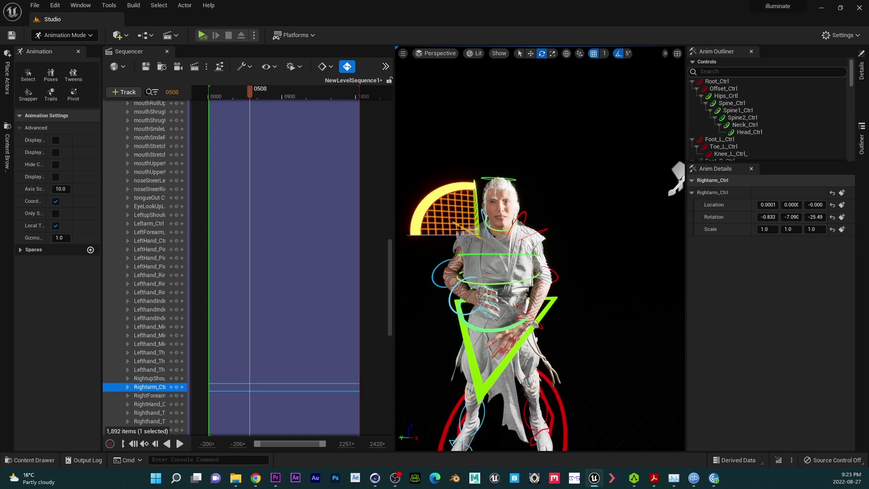
left_click_drag(432, 198, 428, 193)
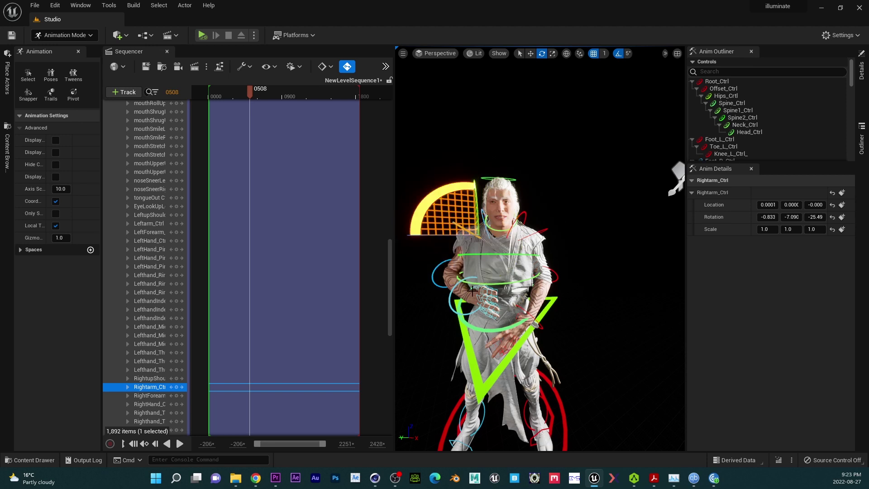
Play the sequence on to frame 811, temporarily hiding the control shapes to examine the arm motion.
left_click(179, 445)
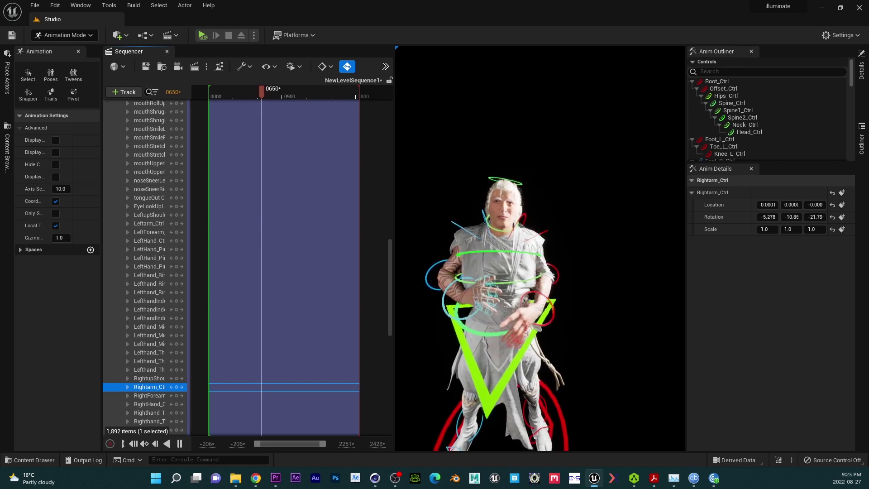
left_click(517, 318)
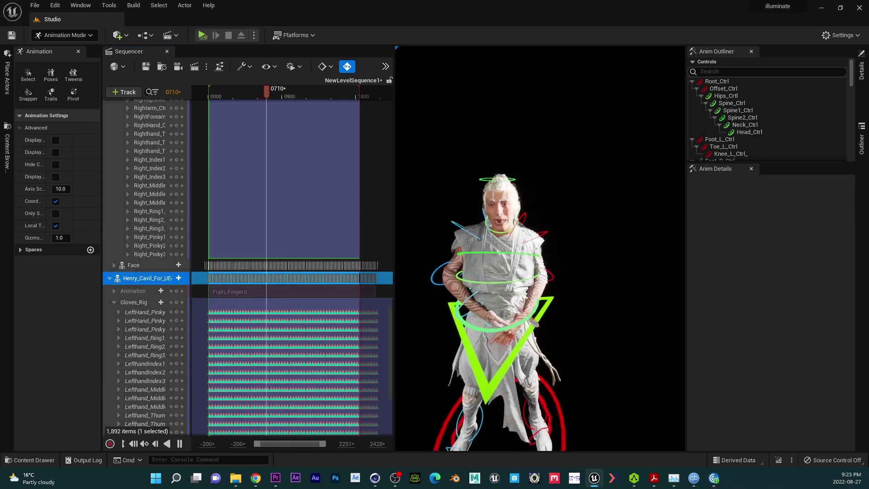
key("t")
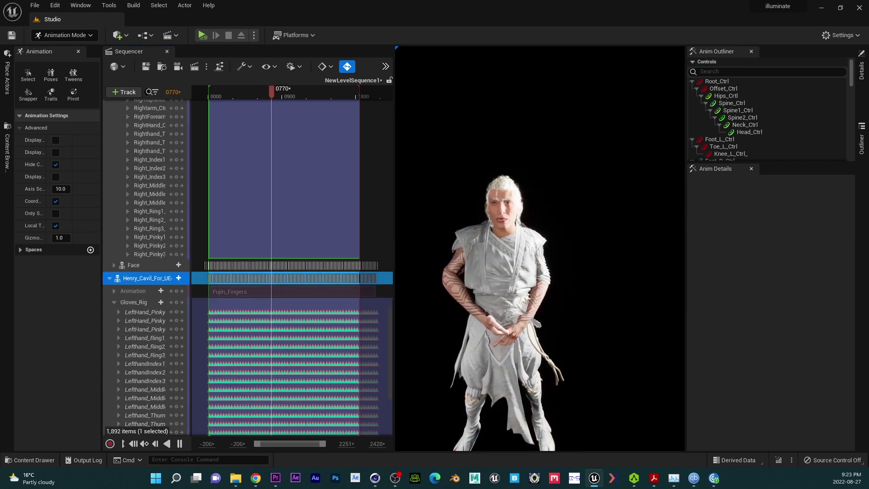
key("t")
left_click(180, 443)
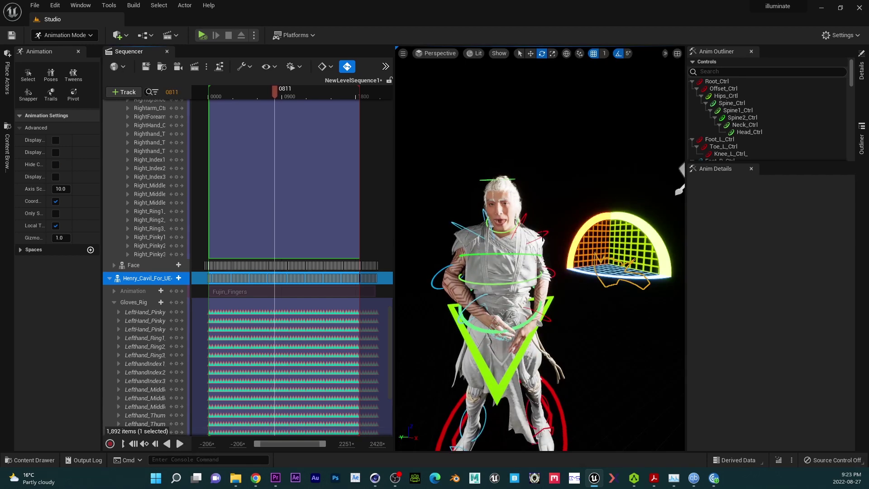
Rotate the left arm control by 10 degrees at frame 811, then swing it outward around a second axis.
left_click(541, 239)
left_click_drag(549, 222, 556, 240)
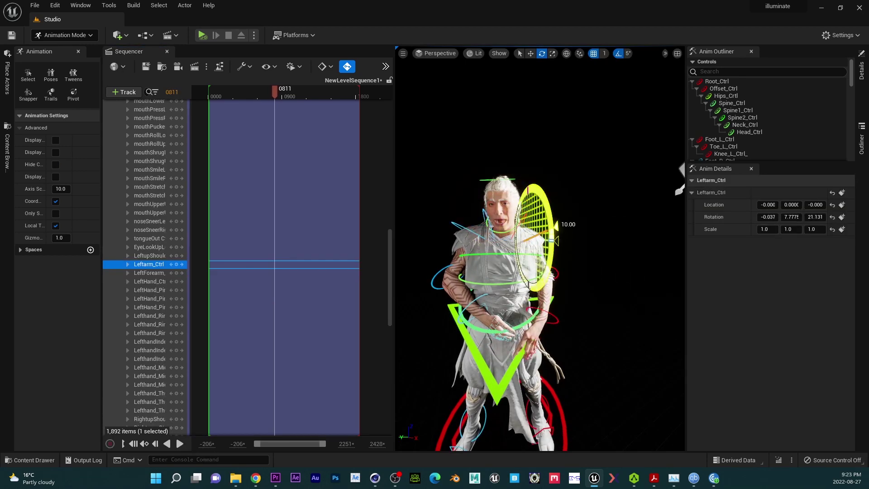
left_click_drag(495, 206, 487, 341)
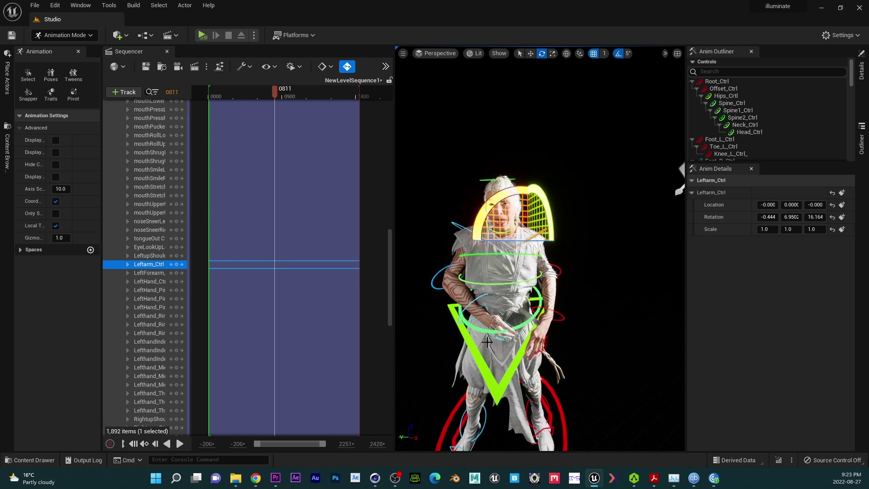
Move the hips control 13 units along Y and rotate it by -20 degrees at frame 811.
left_click(489, 341)
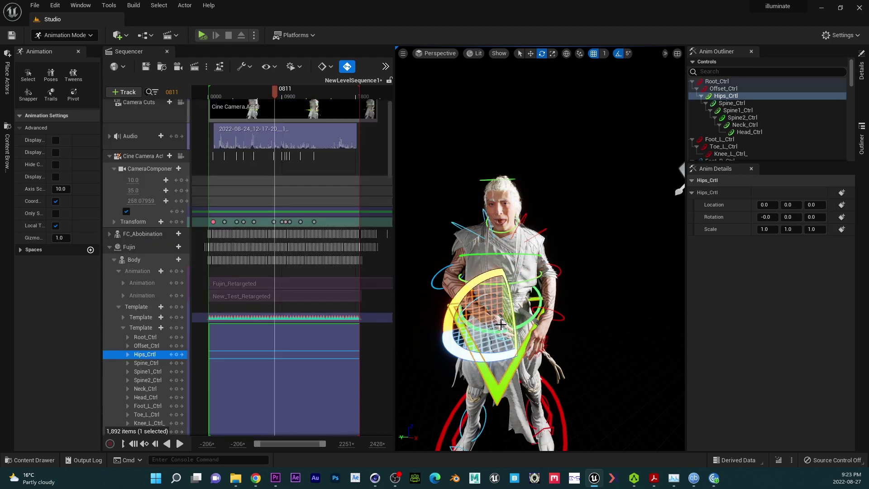
left_click_drag(506, 348, 505, 368)
right_click_drag(511, 351, 506, 351)
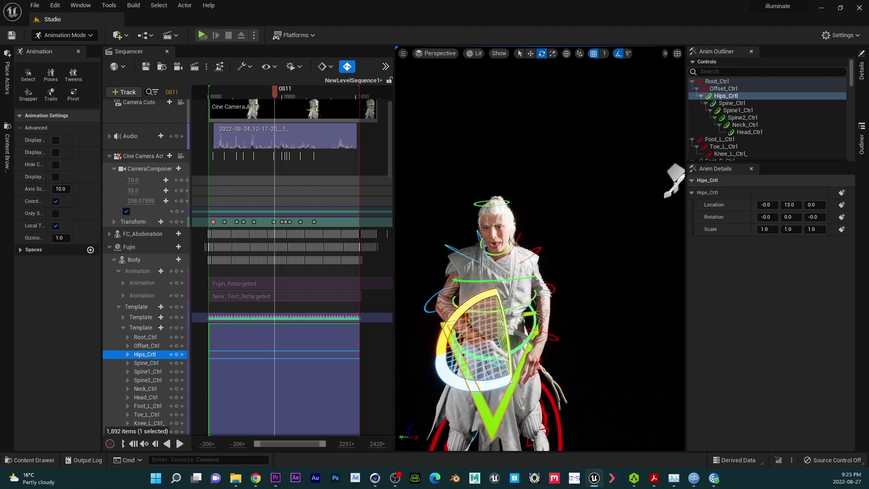
key("ctrl+grave")
left_click_drag(496, 340, 497, 358)
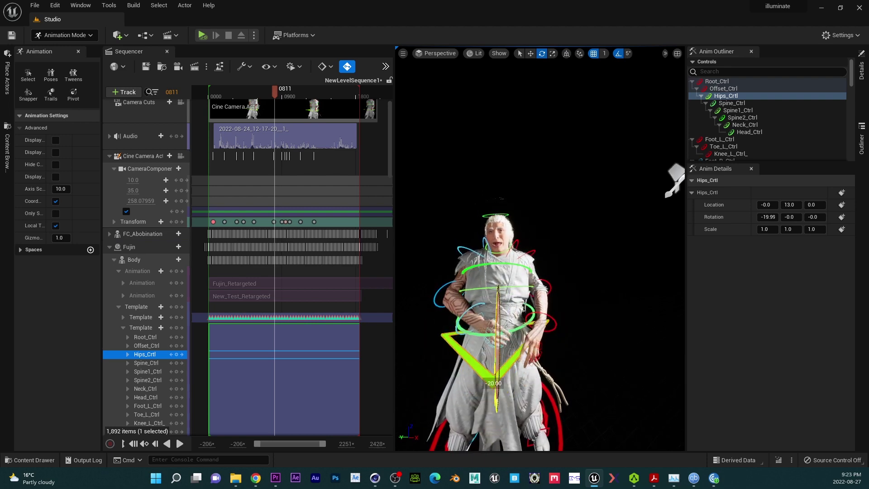
View the character from the side and play the sequence with the control shapes hidden to check the hips adjustment.
right_click_drag(506, 356, 466, 346)
left_click(179, 444)
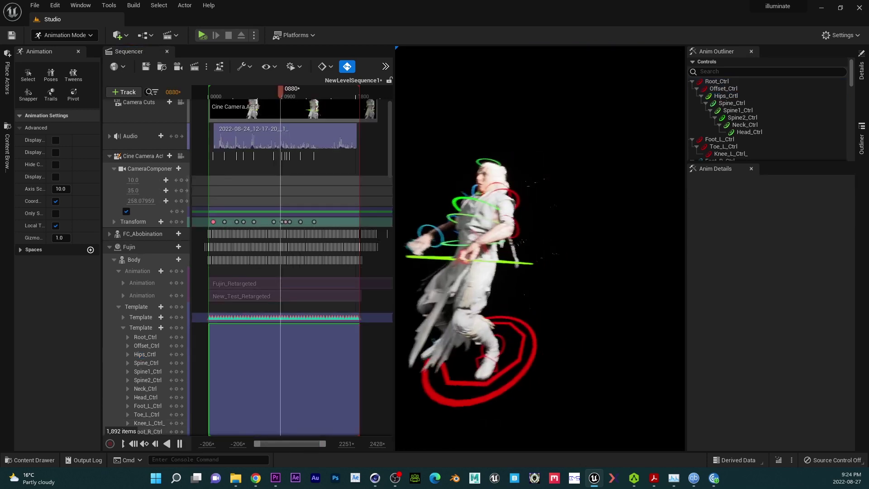
key("t")
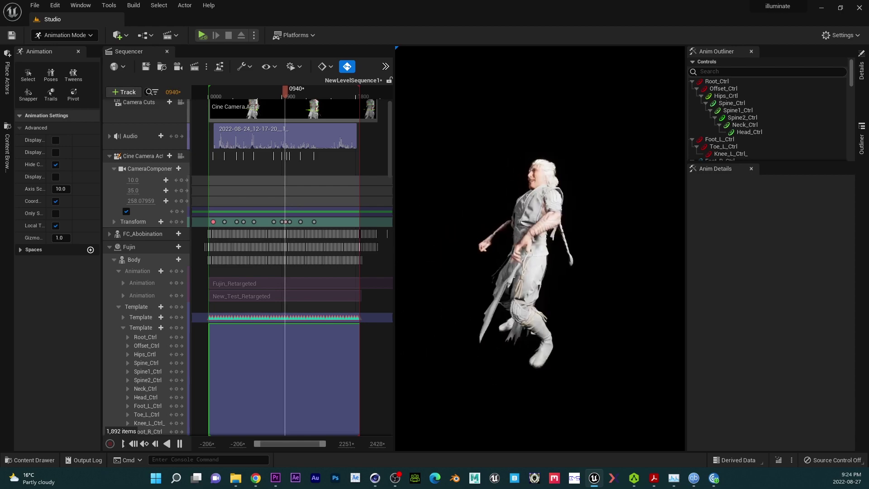